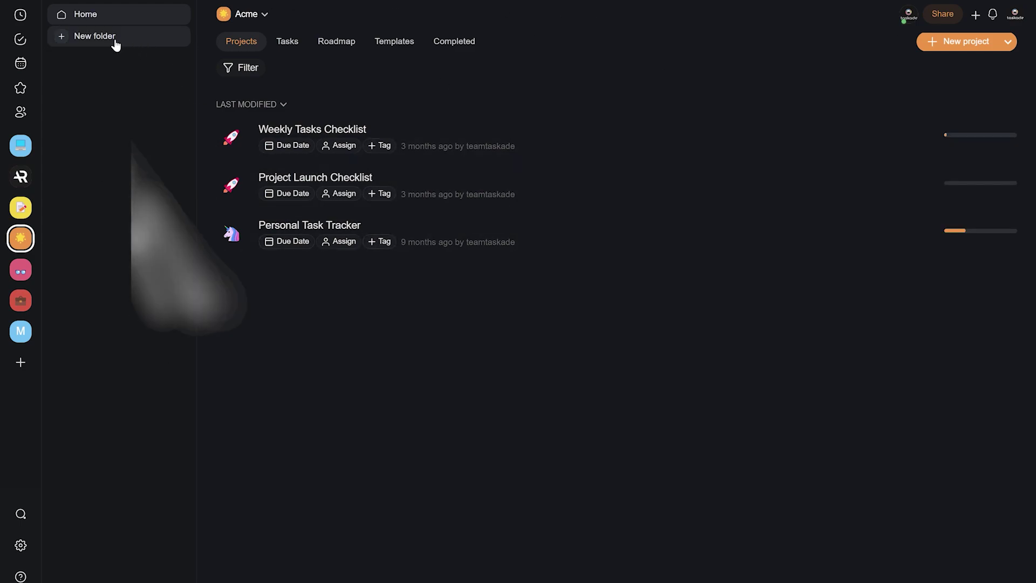
Create a pink, invite-only folder named Design in the Acme workspace.
click(95, 35)
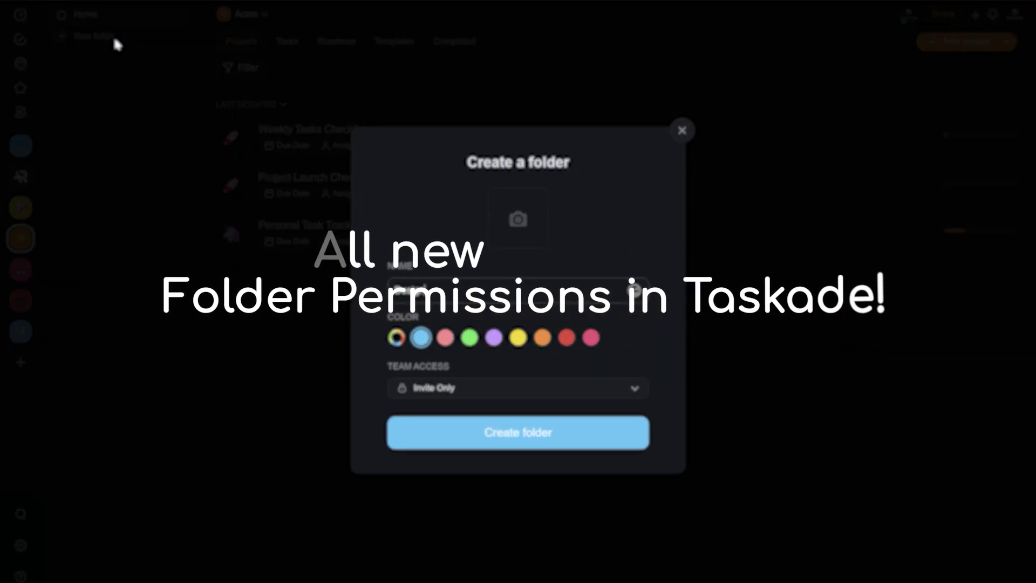
click(445, 339)
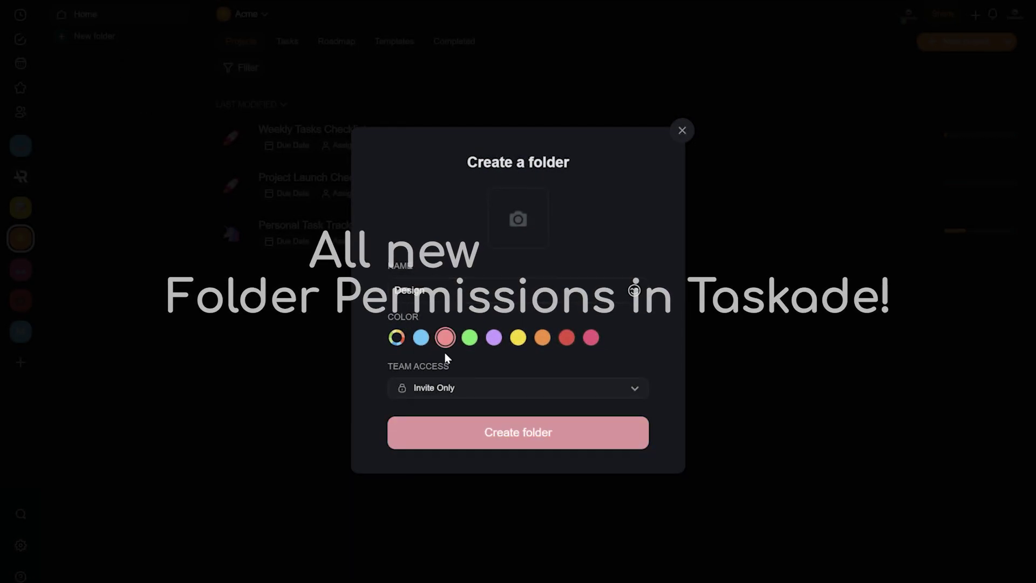
click(462, 435)
Close the Design invite popup and create a blue Media folder.
click(235, 326)
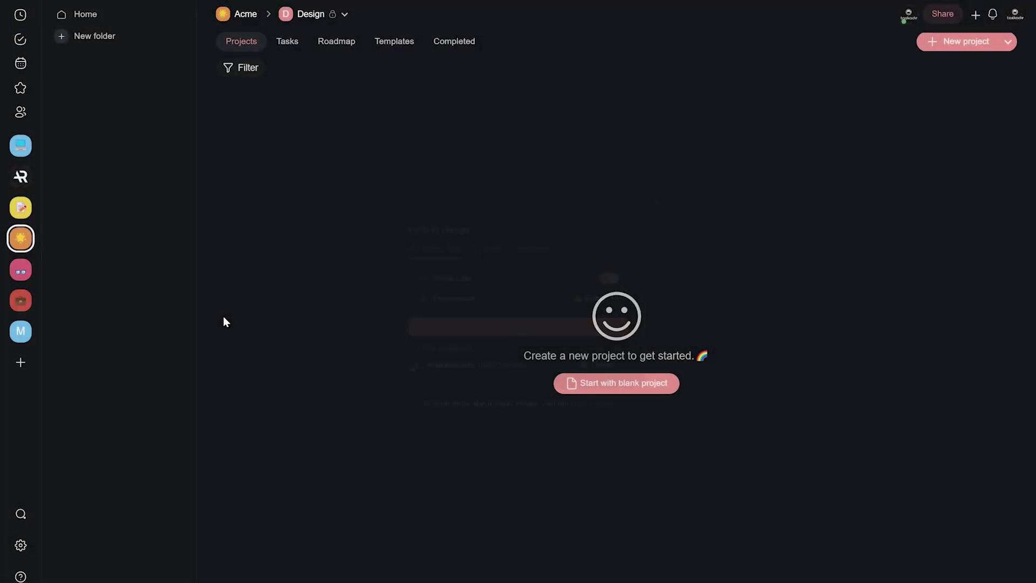
click(95, 59)
text(Media)
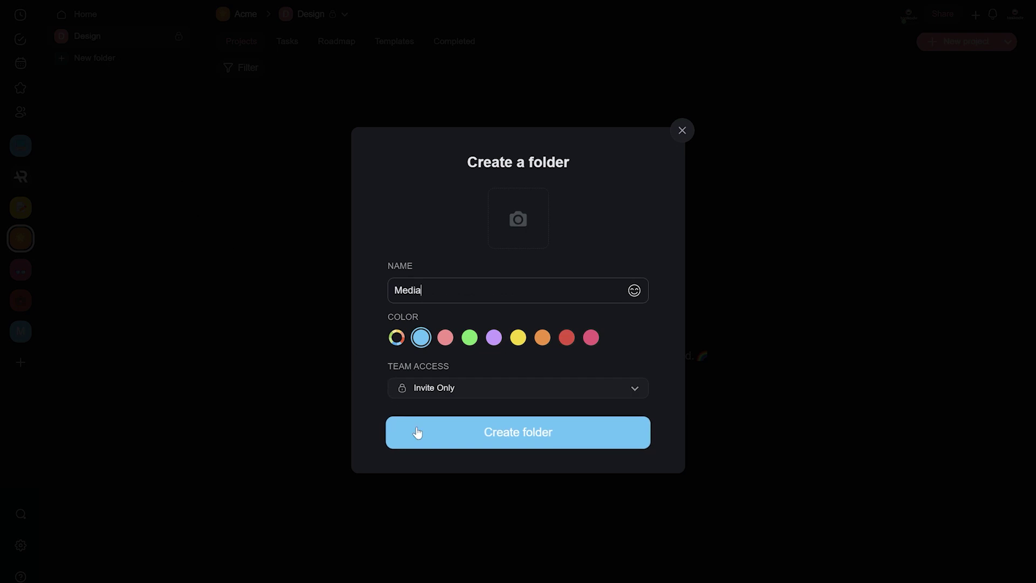
click(417, 427)
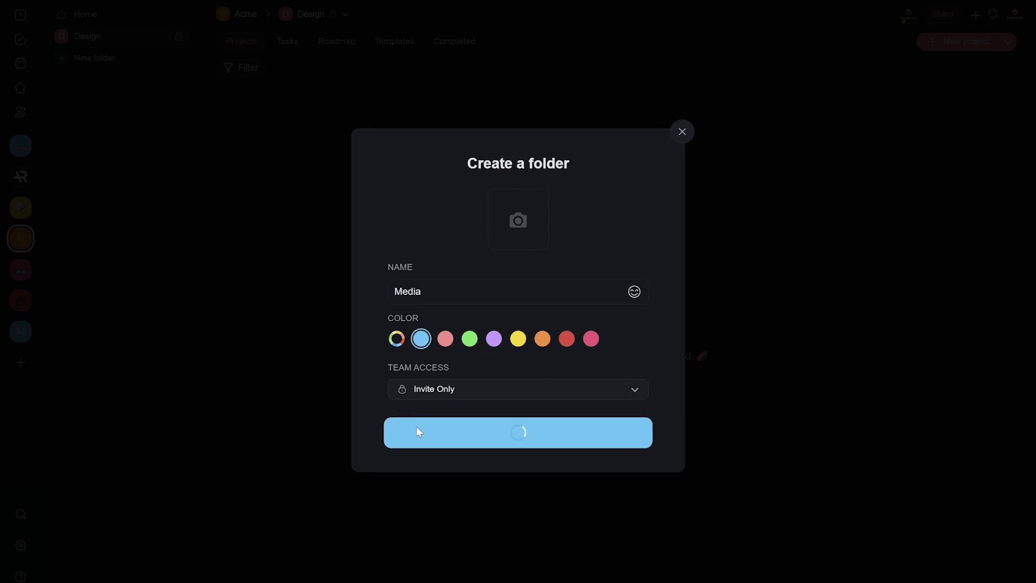
click(335, 377)
Create a green HR folder and close its invite popup.
click(95, 79)
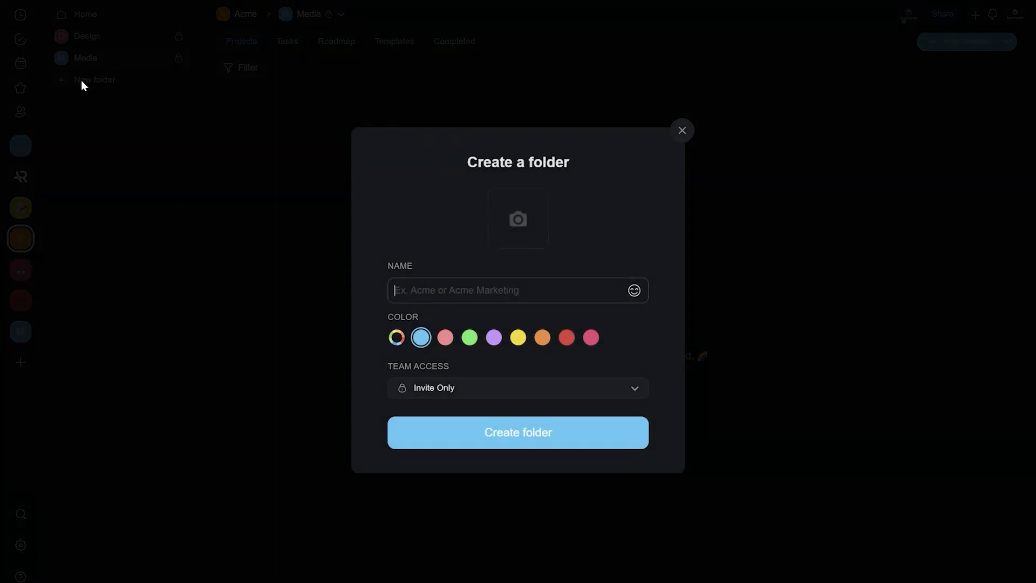
text(HR)
click(470, 338)
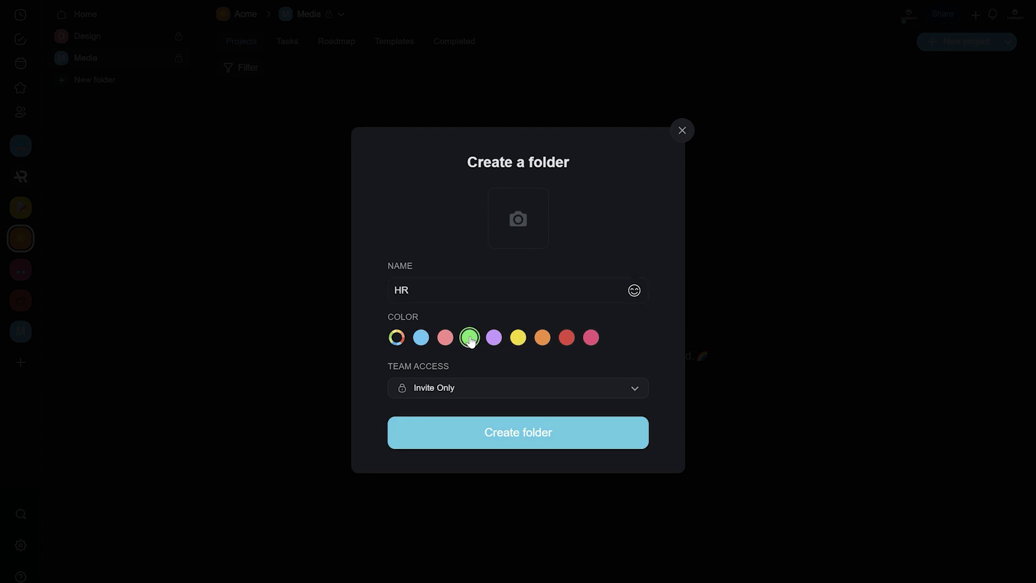
click(482, 433)
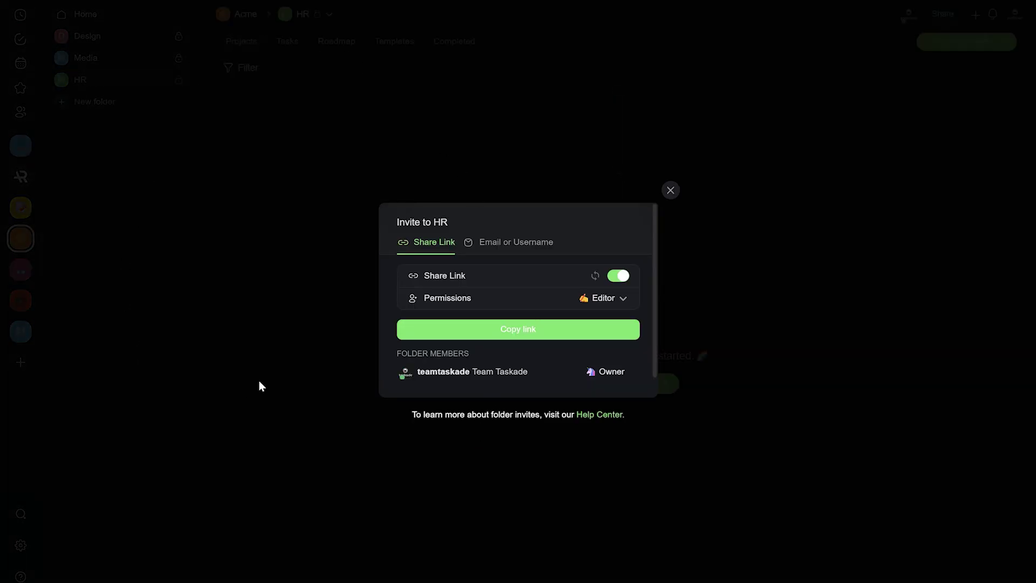
click(272, 373)
Add a project built from the Meeting Notes template to the Design folder.
click(123, 42)
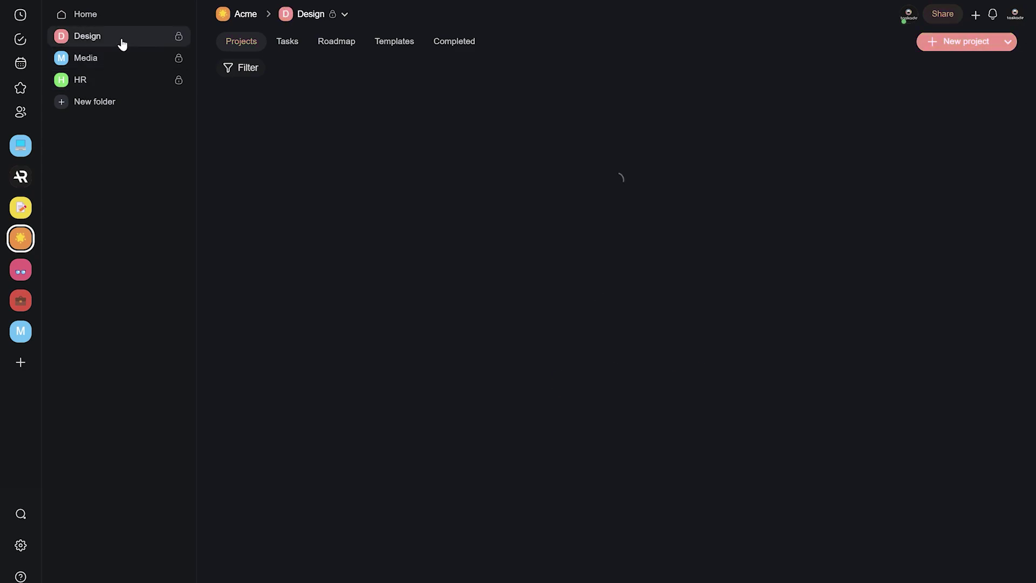
click(616, 383)
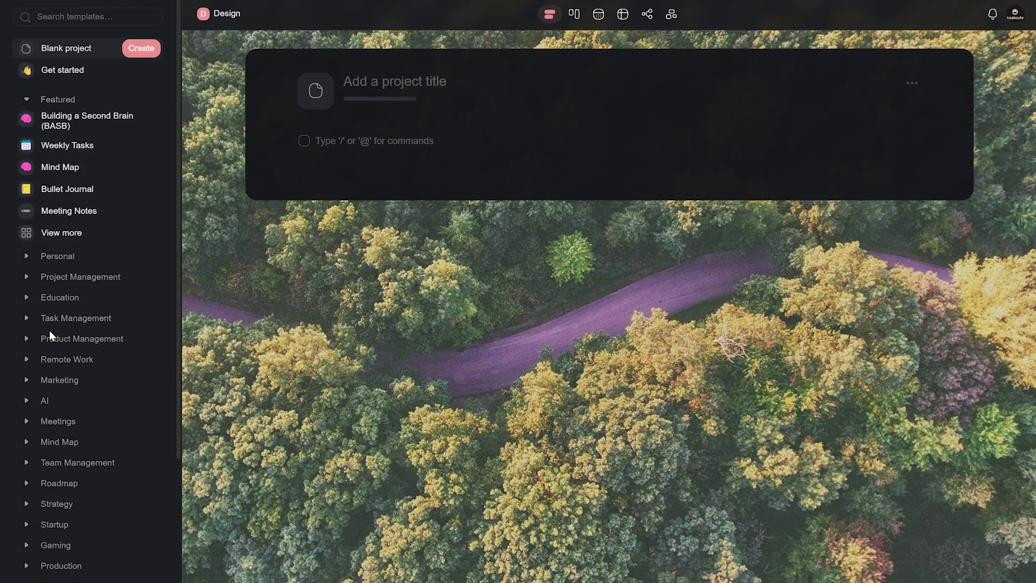
click(68, 210)
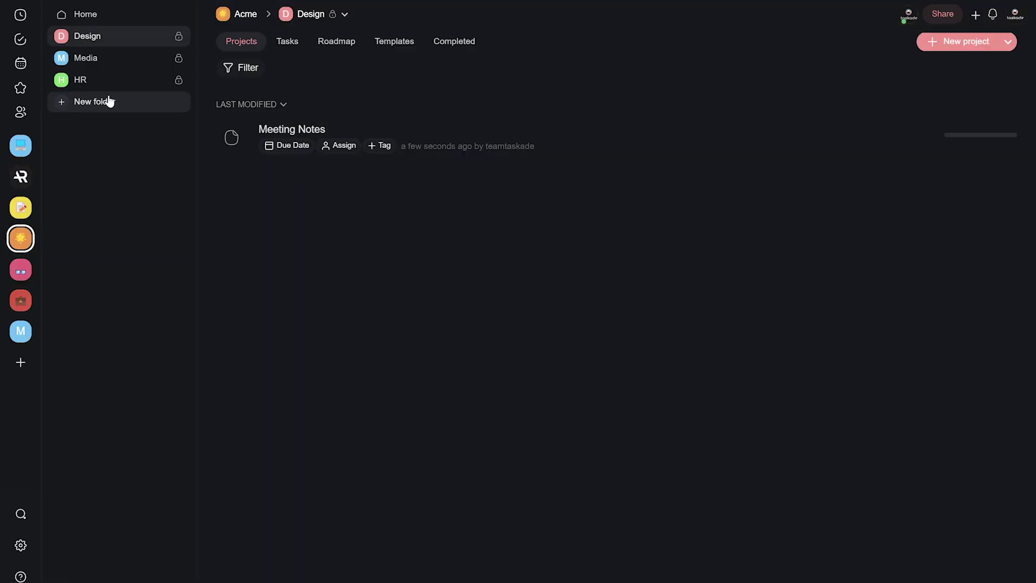
Start a new orange folder named New Folder Example and view its team access options.
click(95, 101)
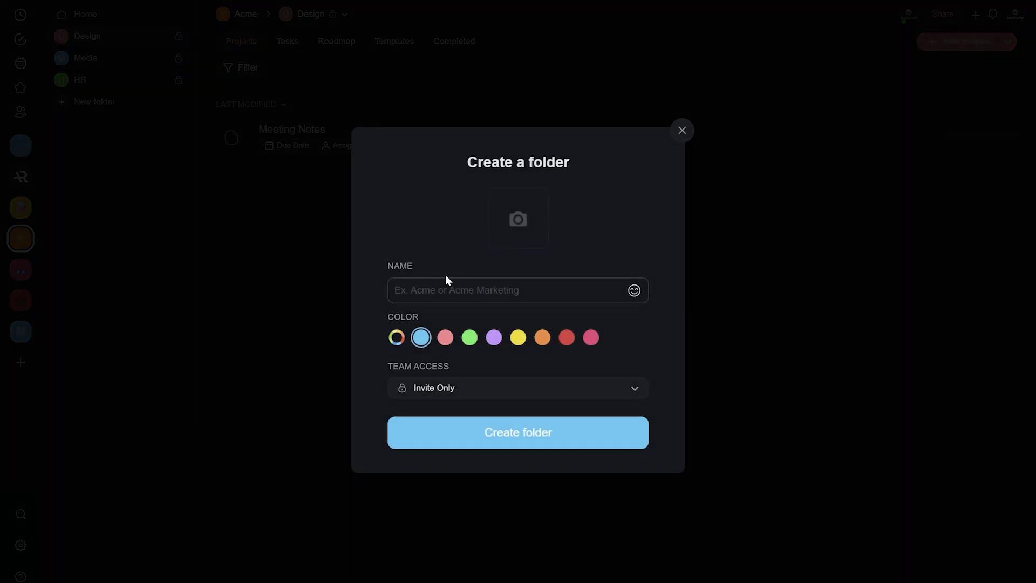
text(New Folder Ex)
text(ample)
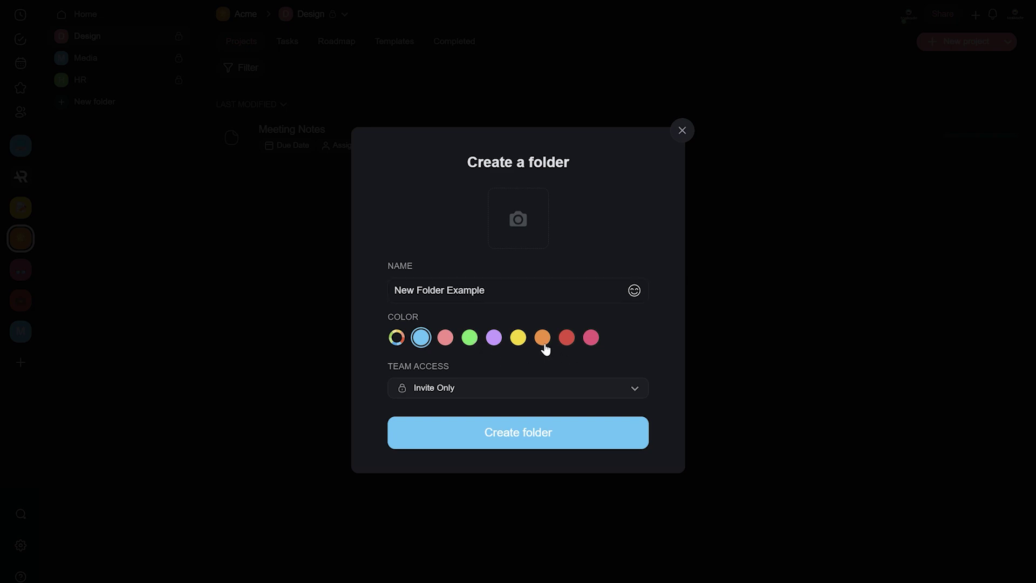
click(542, 337)
click(514, 388)
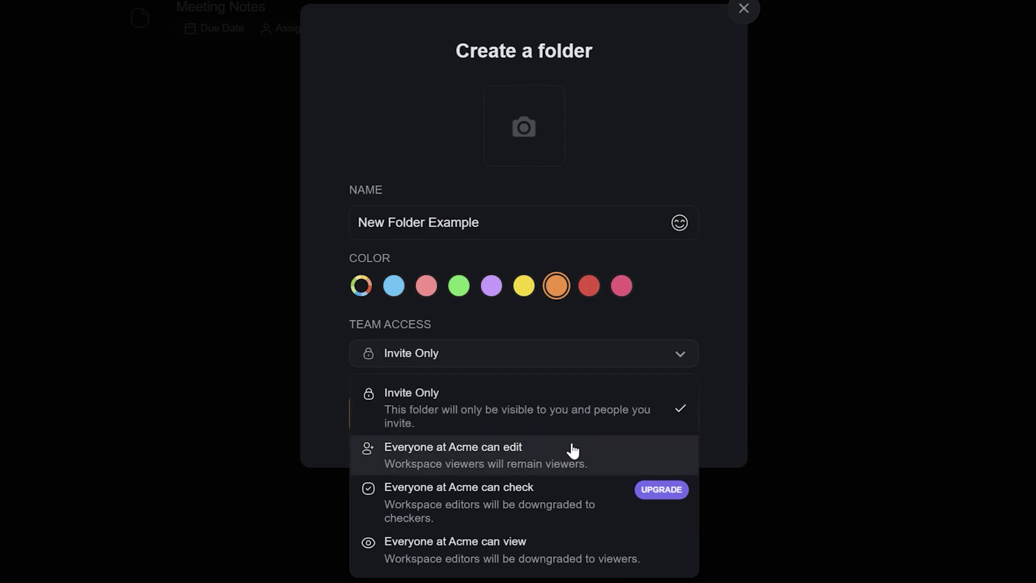
Give the orange folder 'Everyone at Acme can edit' access and select its name for renaming.
click(528, 421)
click(447, 356)
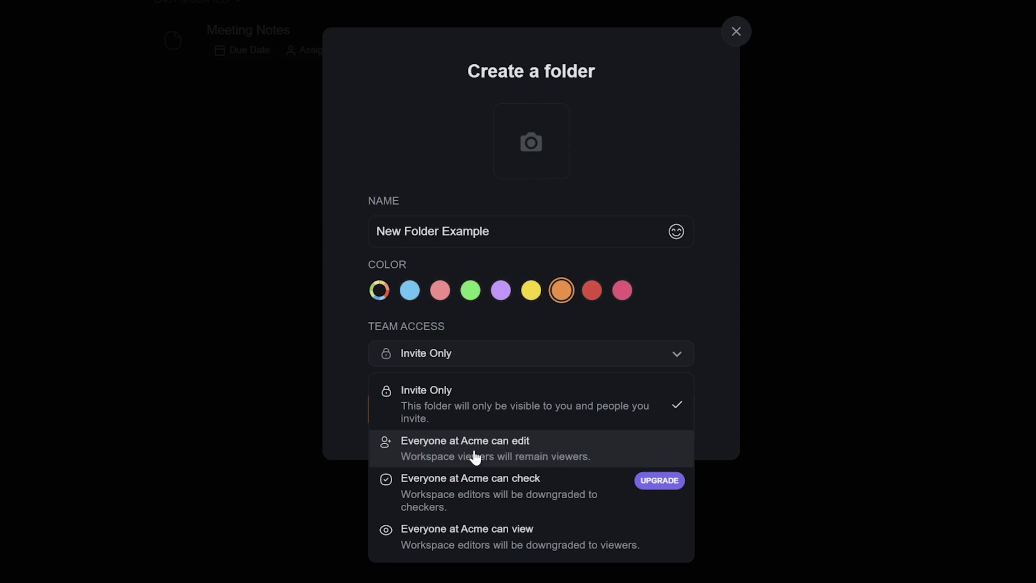
click(530, 449)
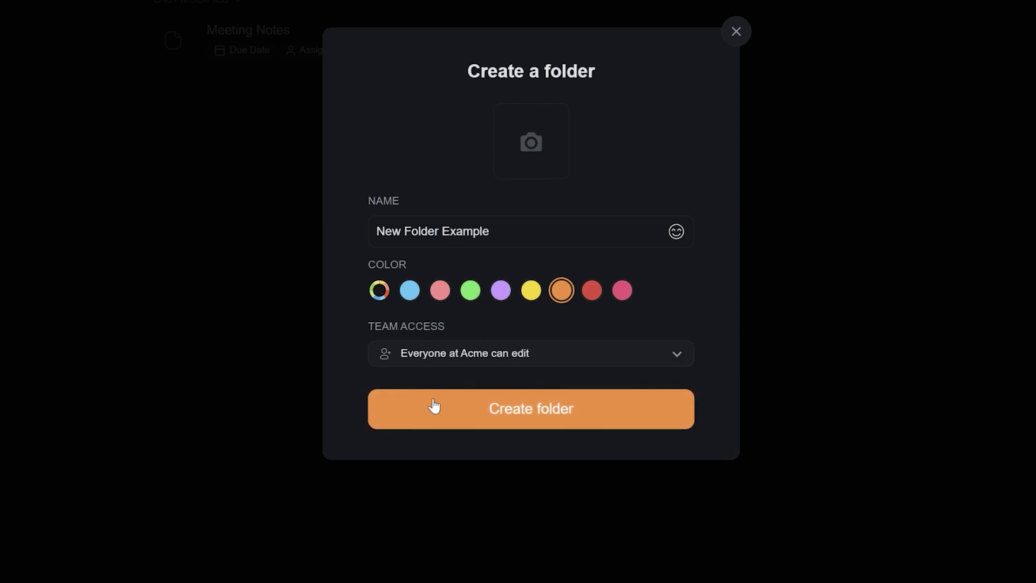
drag(501, 232, 361, 243)
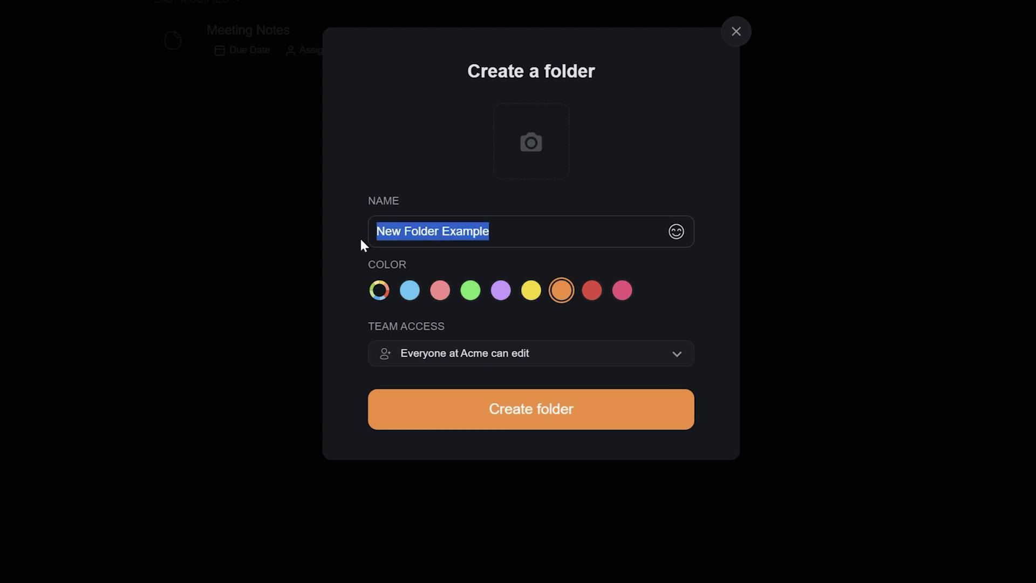
text(Weekly M)
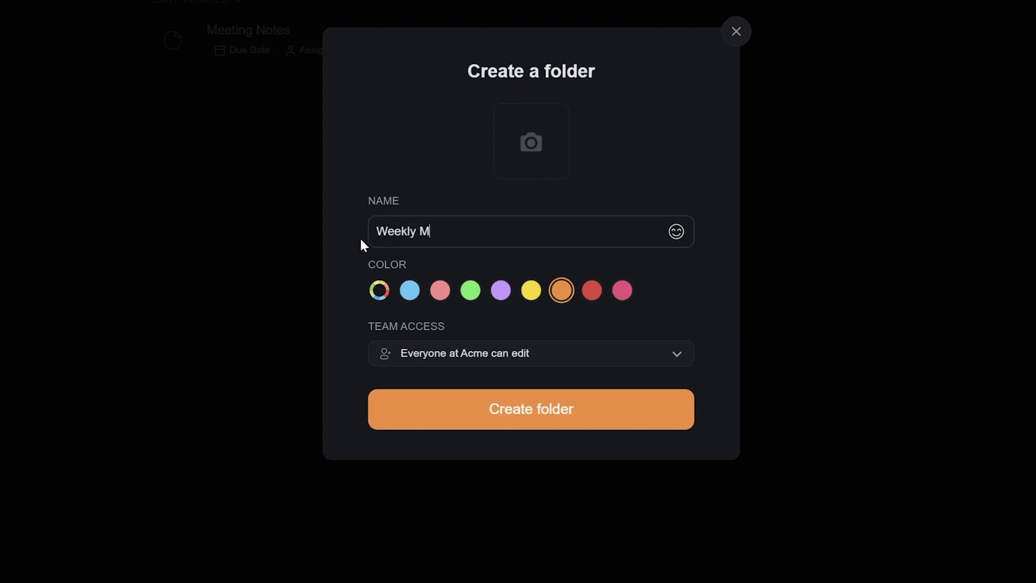
text(eetings)
Create the Weekly Meetings folder, dismiss its invite prompt, and check Clientele's team access.
click(447, 408)
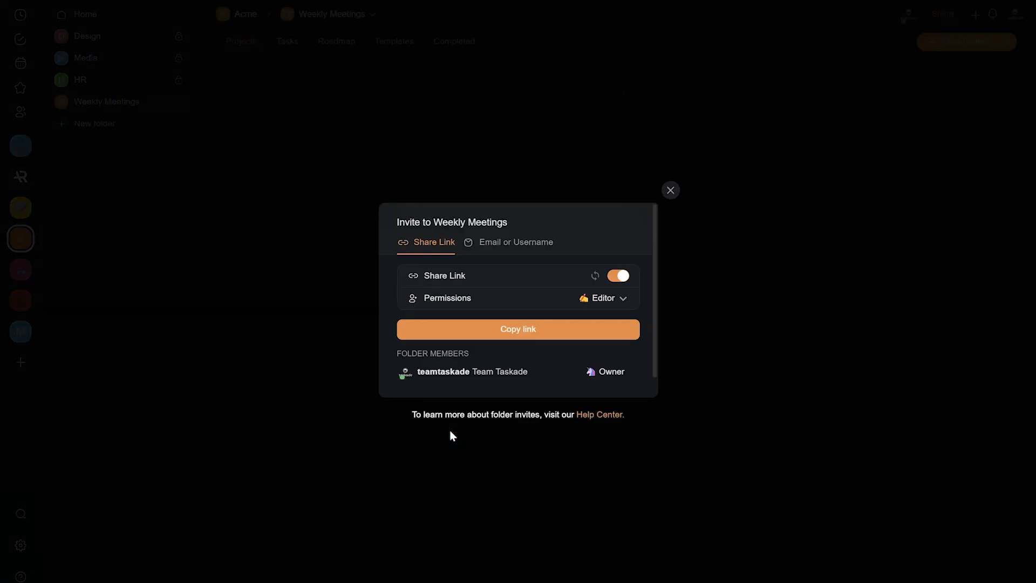
click(197, 292)
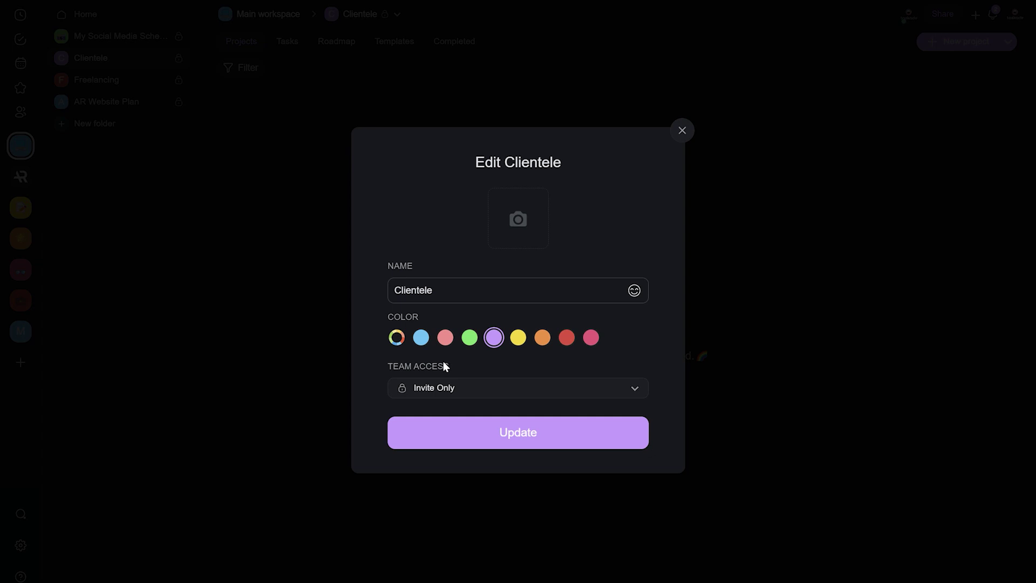
click(437, 388)
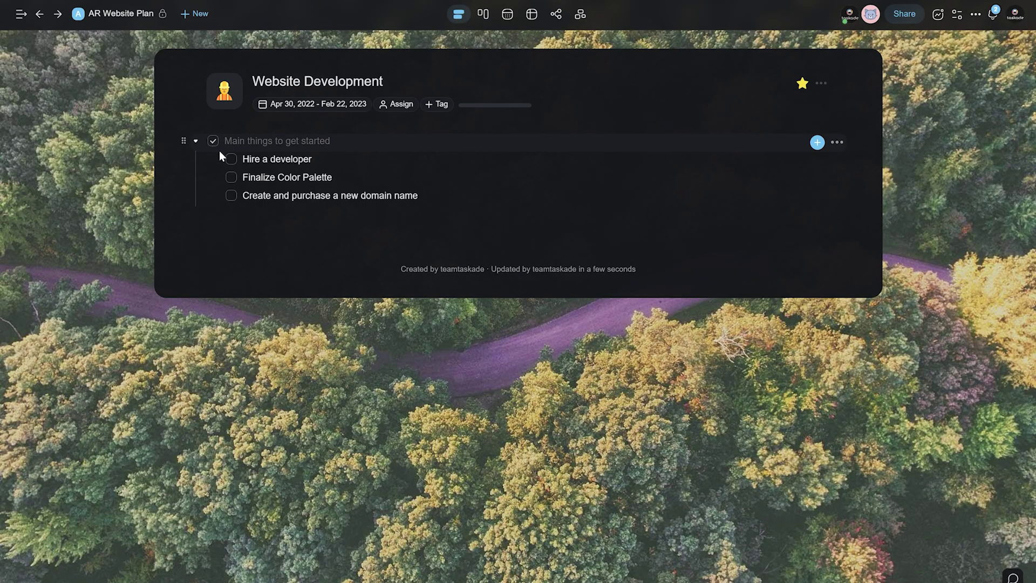
Mark Hire a developer, Finalize Color Palette and the domain name task as done.
click(231, 159)
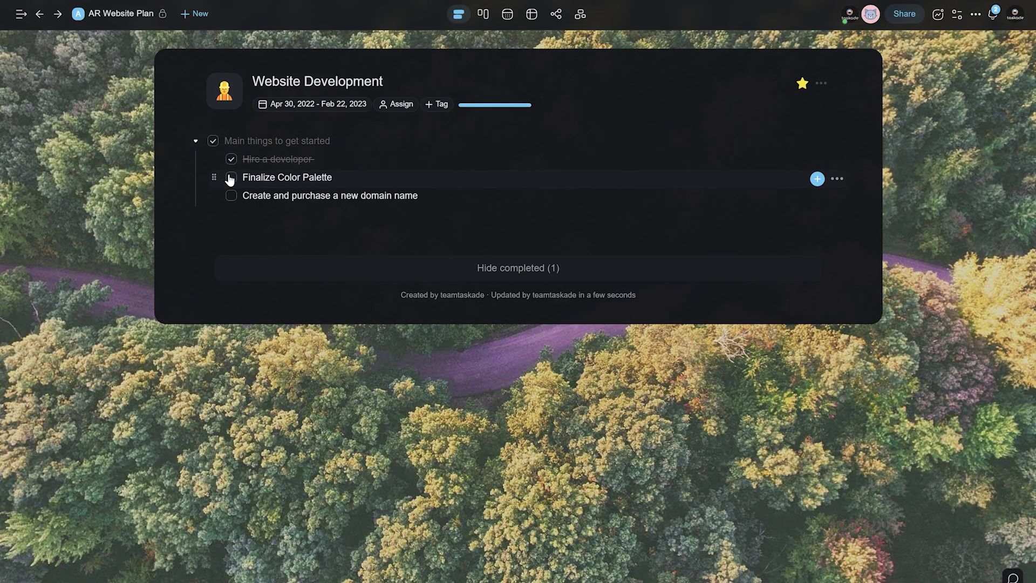
click(230, 177)
click(231, 195)
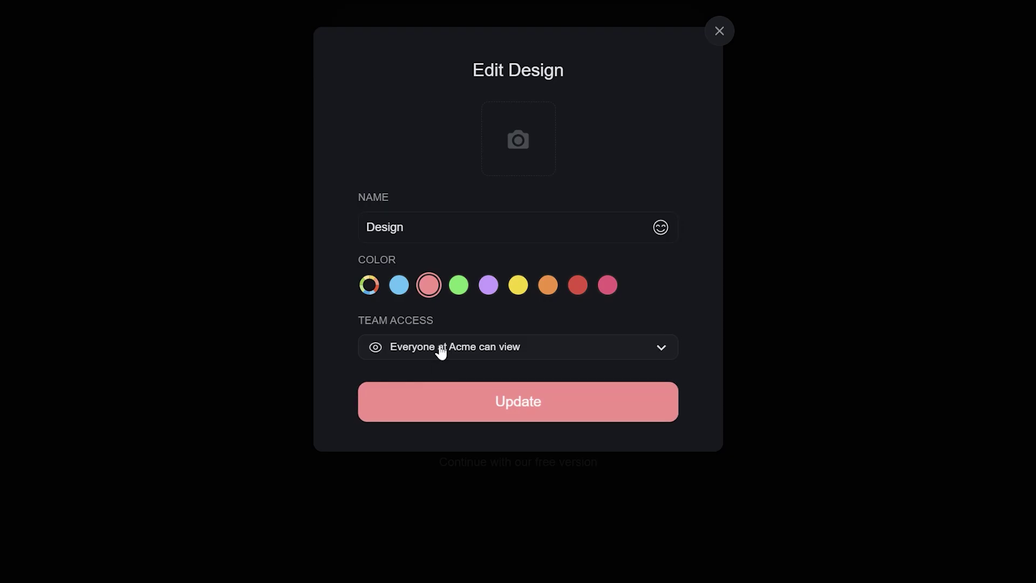
Save the Design folder with 'Everyone at Acme can view' team access.
click(441, 351)
click(446, 518)
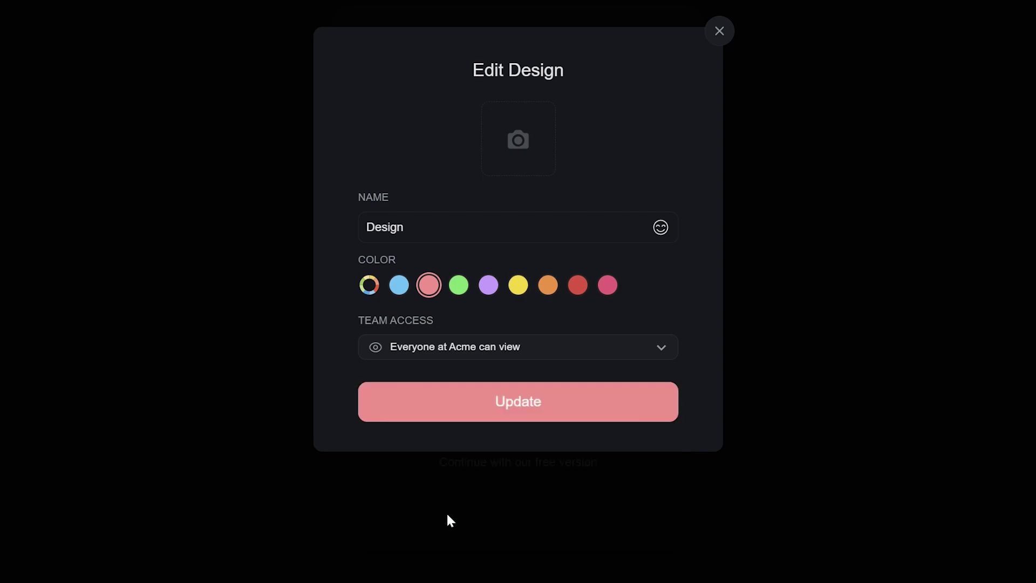
click(479, 418)
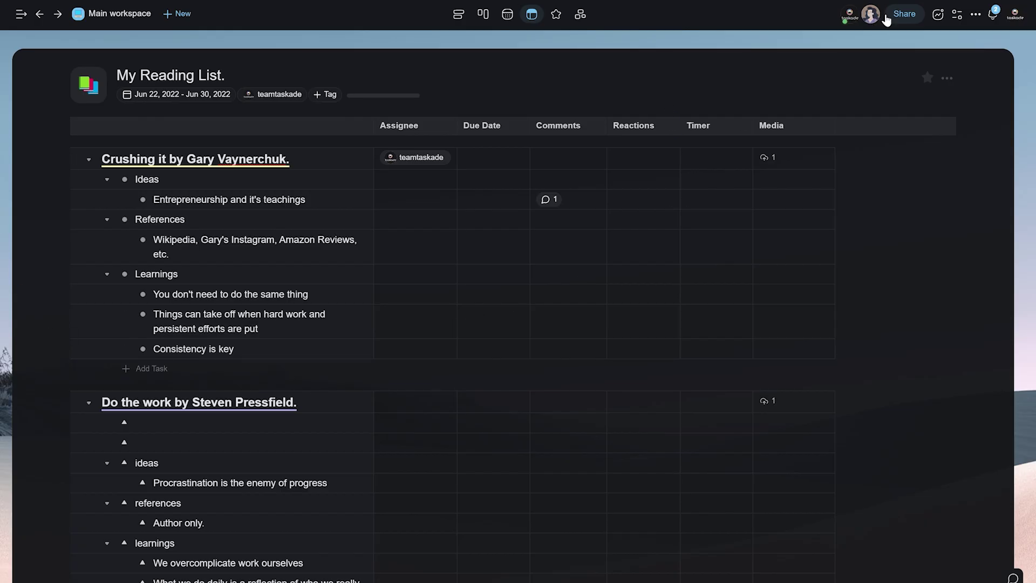
Review My Reading List's project collaborators through Share, then close the dialog.
click(886, 18)
click(425, 354)
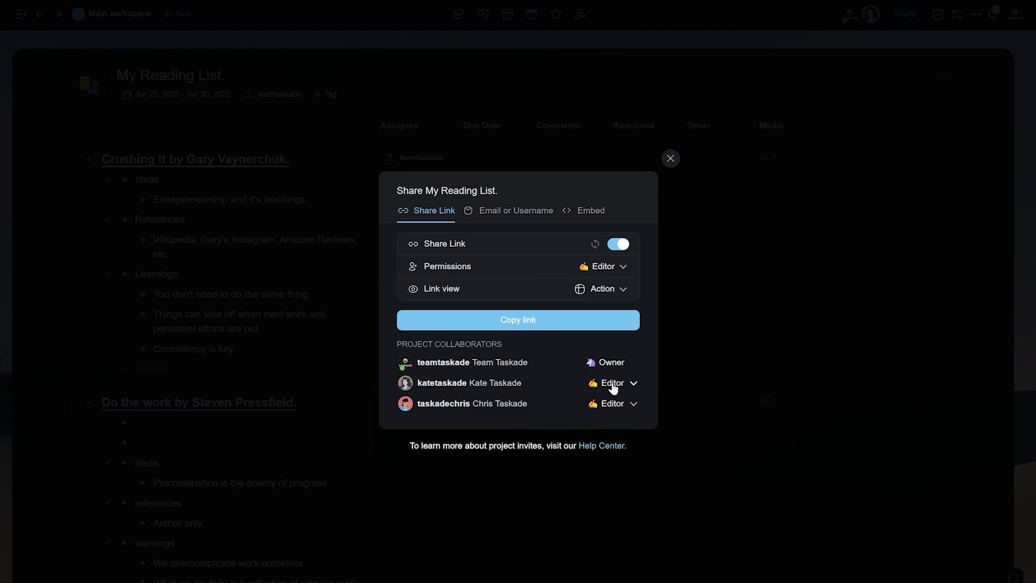
click(671, 159)
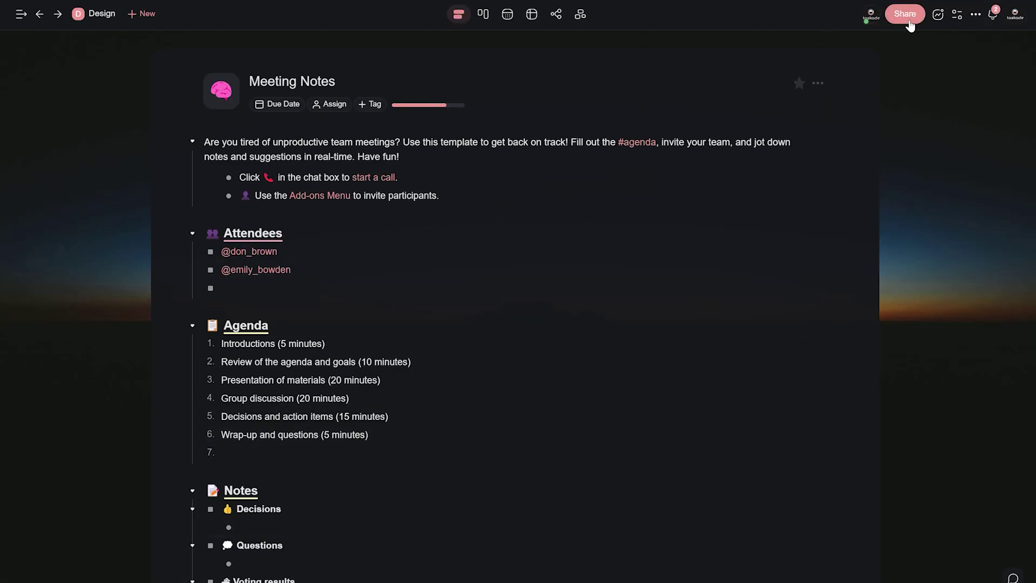
Browse the Share Link, Email or Username and Embed tabs for Meeting Notes, then close.
click(904, 14)
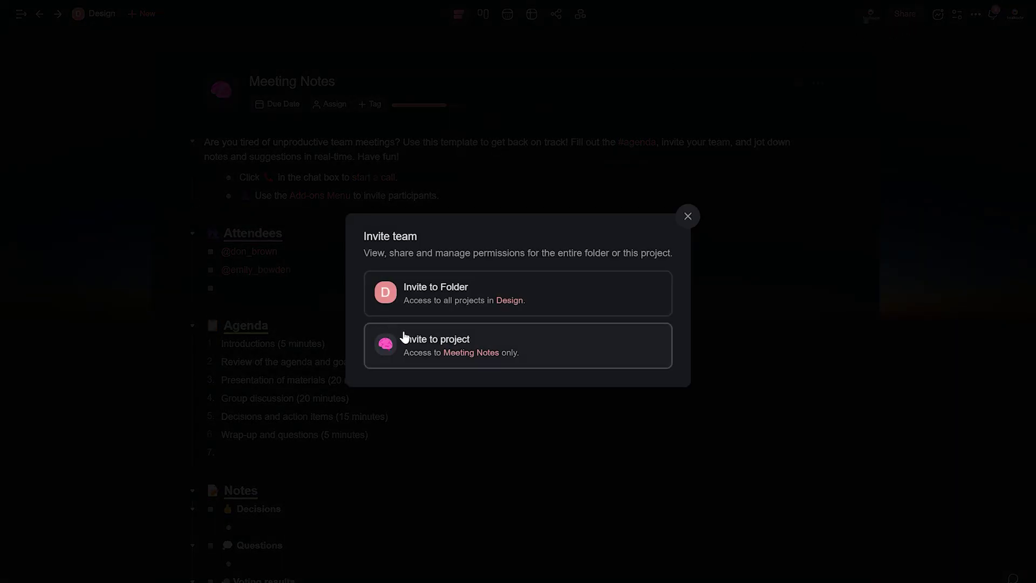
click(458, 338)
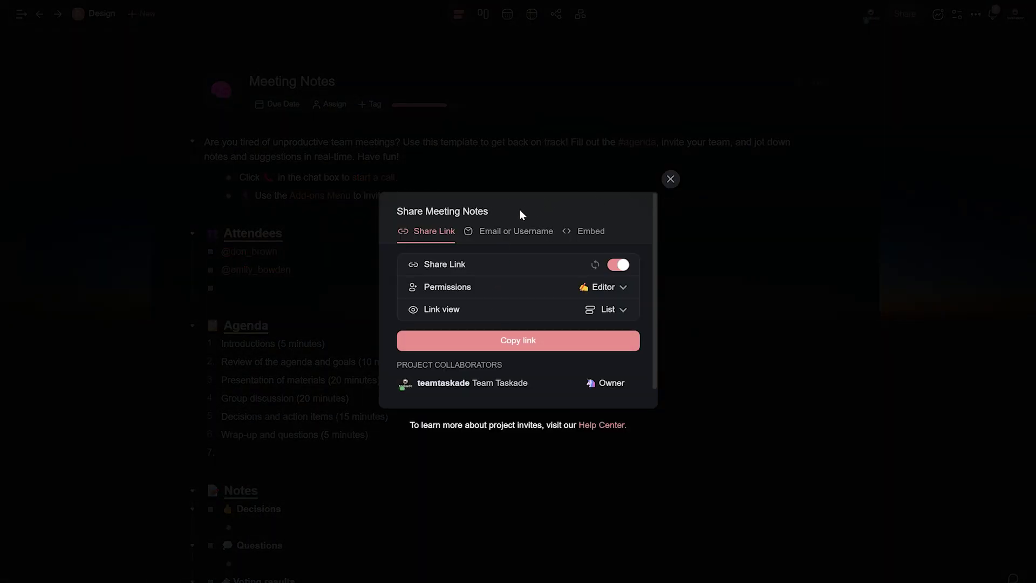
click(515, 231)
click(435, 254)
click(576, 234)
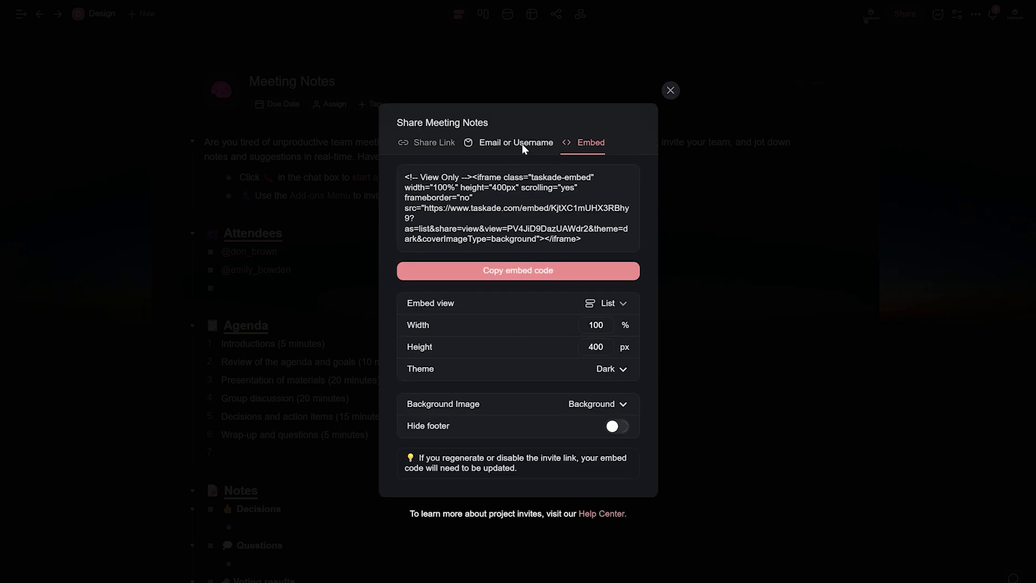
click(522, 144)
click(429, 252)
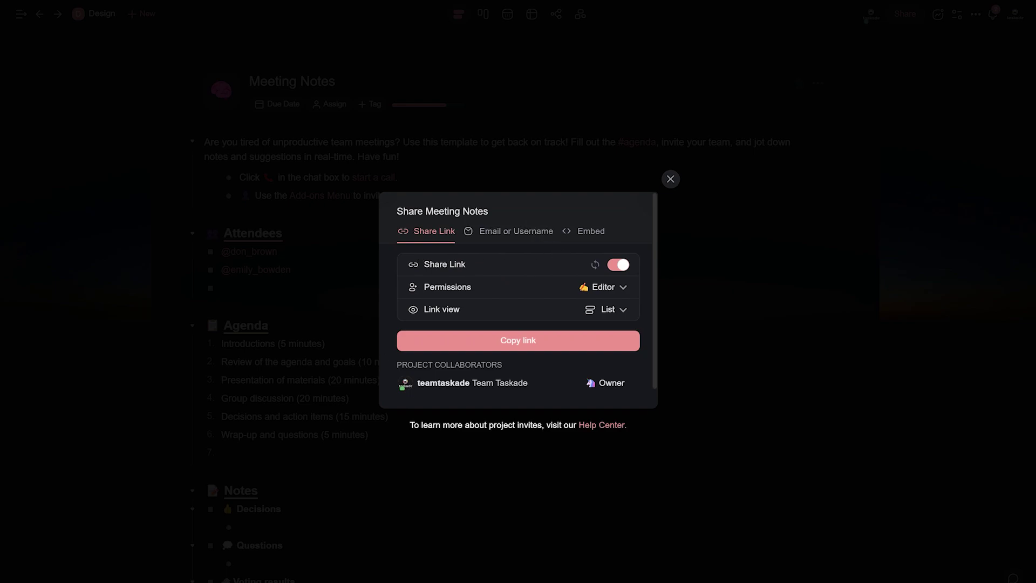
click(670, 200)
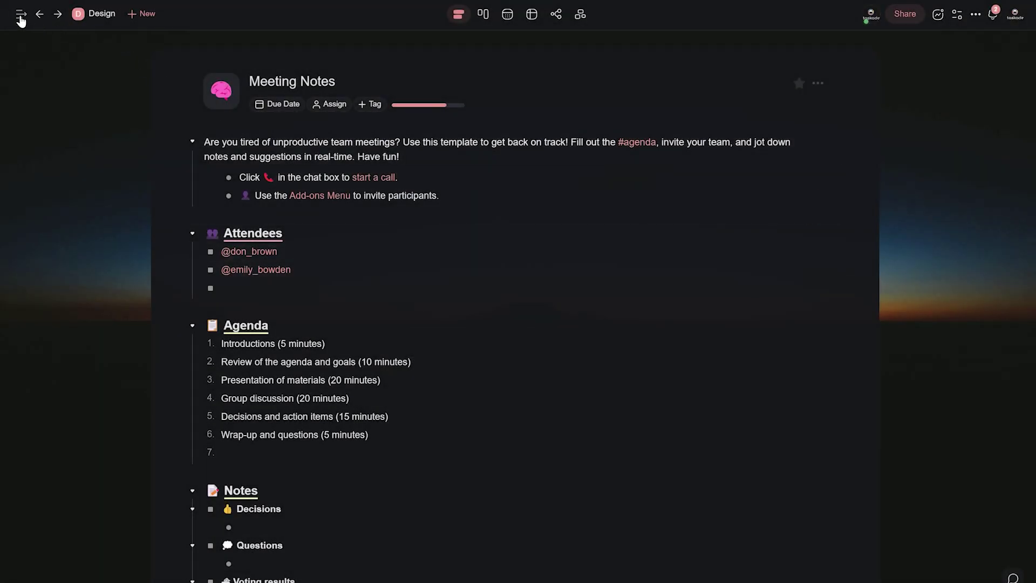
Show the sidebar folder list and open Design to see its Meeting Notes project.
click(21, 14)
click(80, 37)
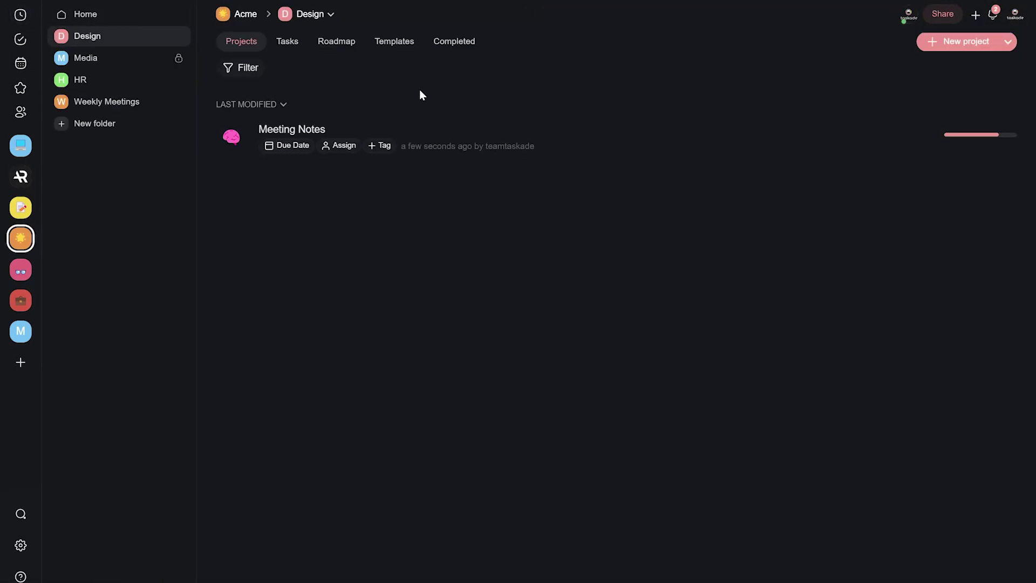